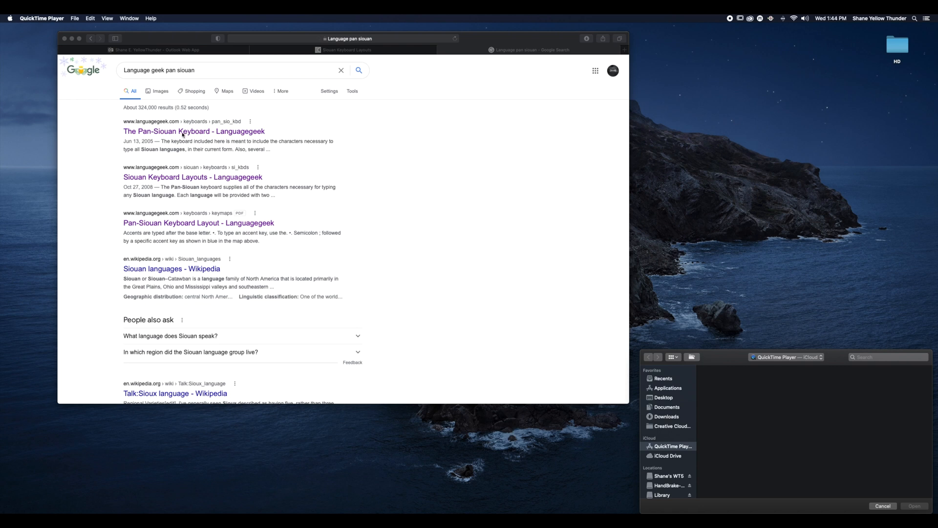
Step: Open the Languagegeek Pan-Siouan Keyboard search result and follow its keyboard download link to the Siouan keyboard layouts page
click(183, 135)
click(183, 132)
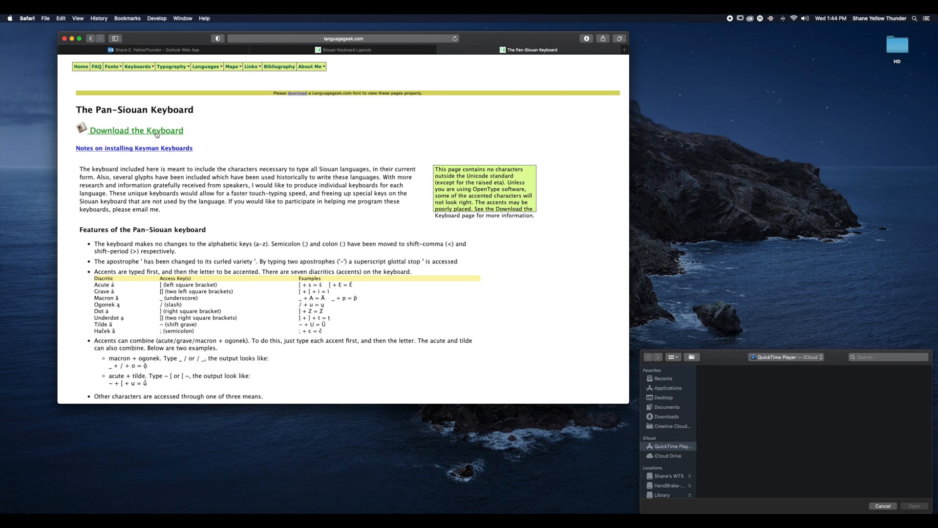
click(146, 131)
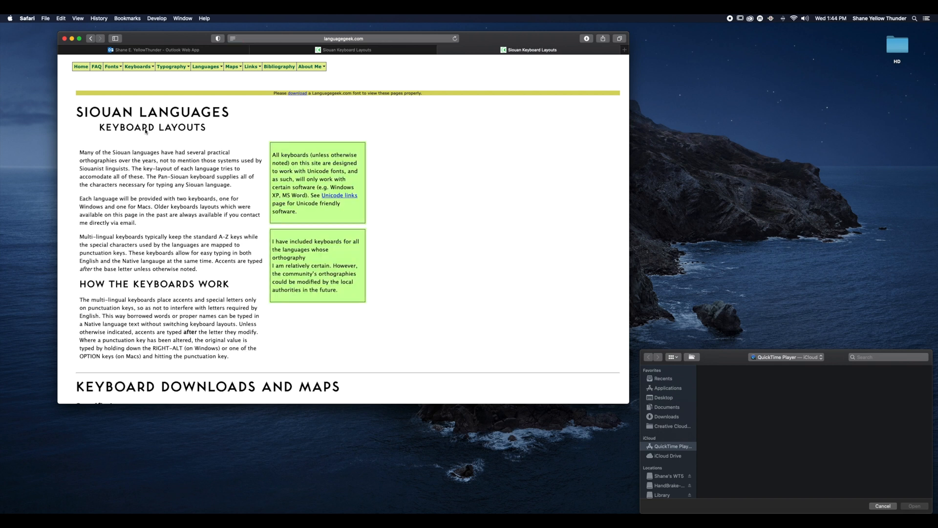
scroll(377, 96, down, 1)
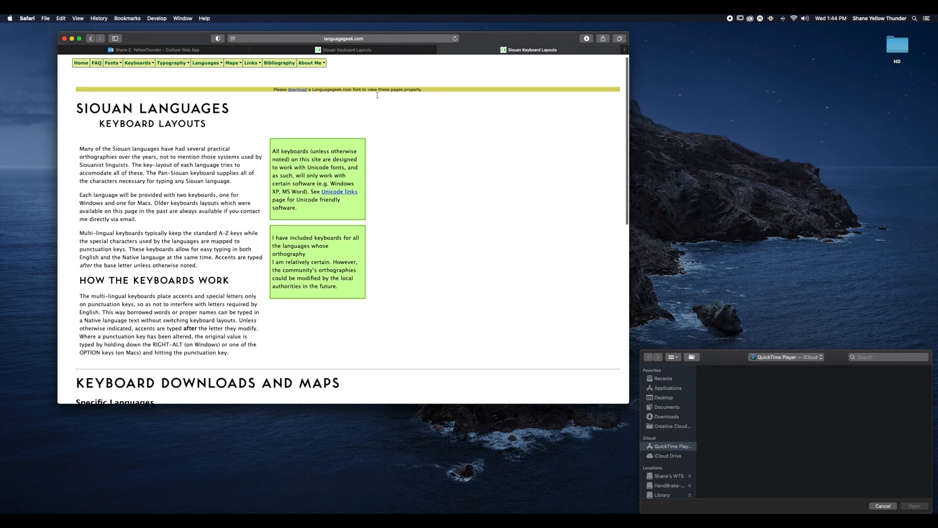
scroll(377, 96, up, 1)
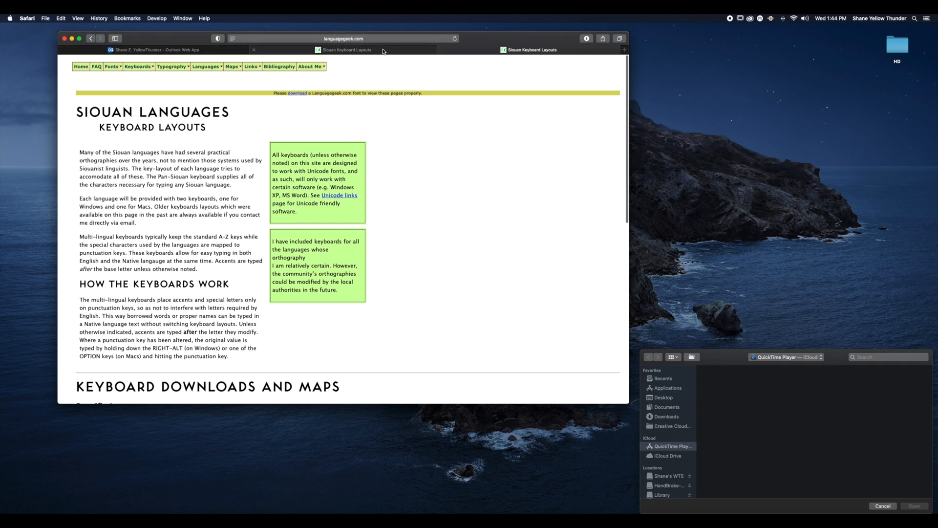
Step: Move the newly loaded Siouan Keyboard Layouts page into its own window and open the Pan-Siouan Mac installation instructions there
click(383, 51)
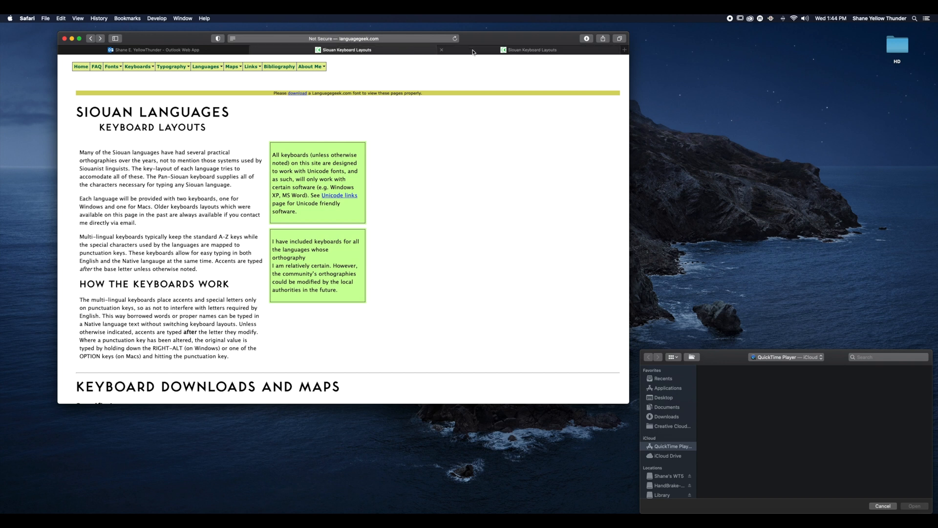
click(479, 51)
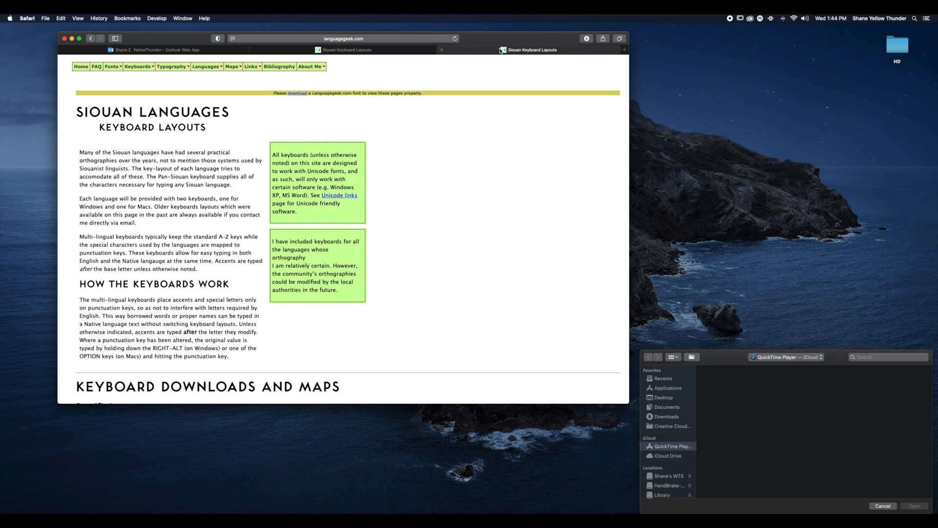
drag(500, 51, 762, 81)
scroll(734, 169, down, 15)
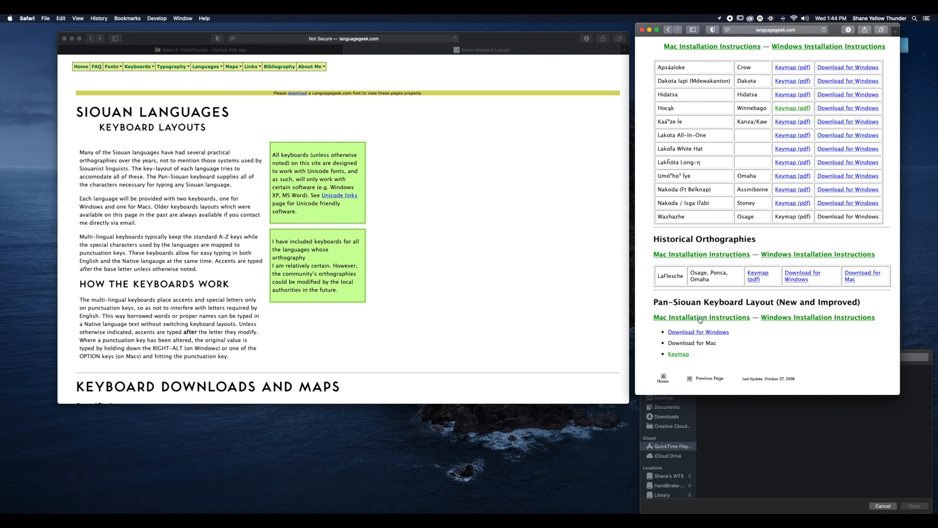
click(700, 318)
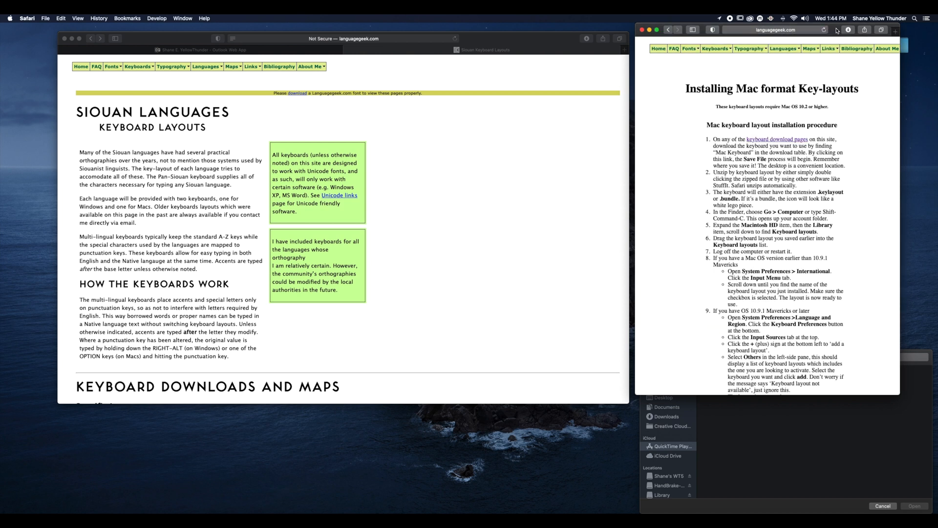
drag(838, 31, 851, 38)
scroll(851, 159, down, 2)
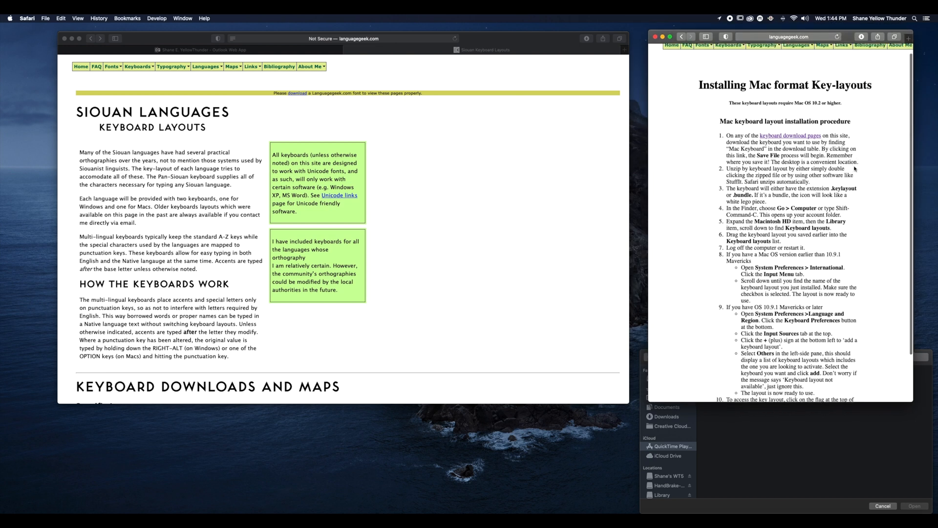
Step: On the original Siouan Keyboard Layouts page, download the Mac version of the LaFlesche historical orthography keyboard
click(455, 194)
scroll(440, 171, down, 10)
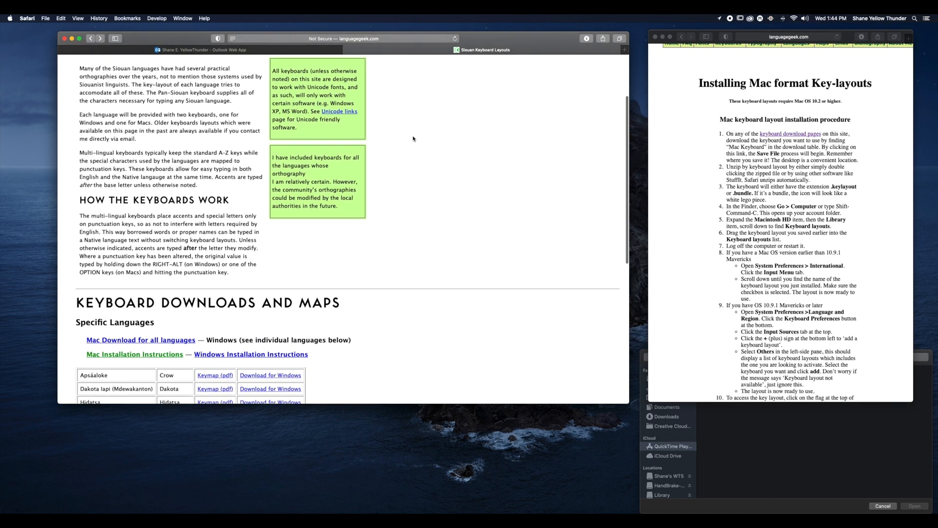
scroll(415, 139, down, 6)
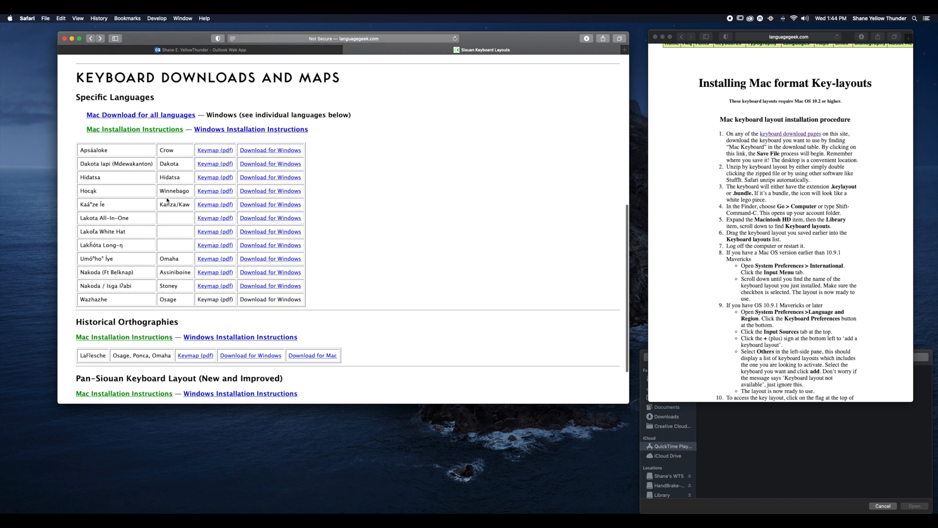
scroll(168, 218, down, 3)
scroll(162, 200, up, 1)
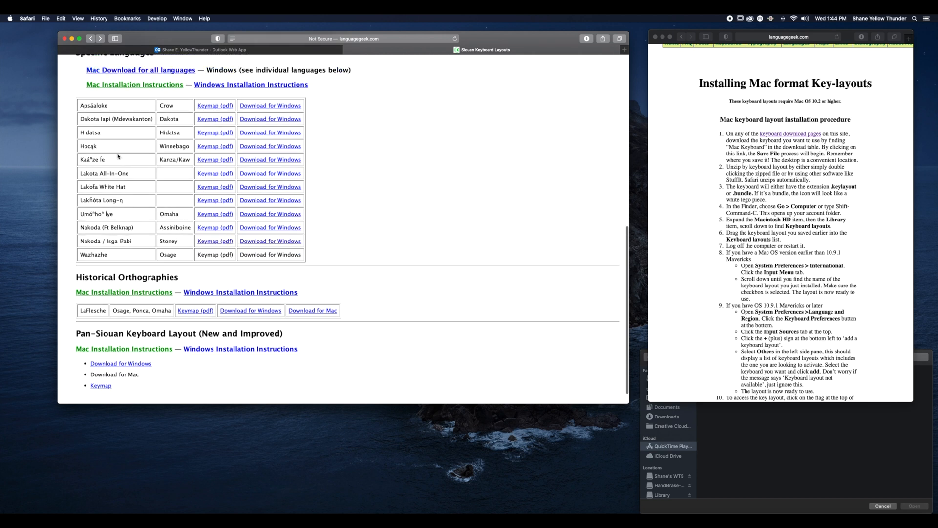
scroll(185, 246, up, 2)
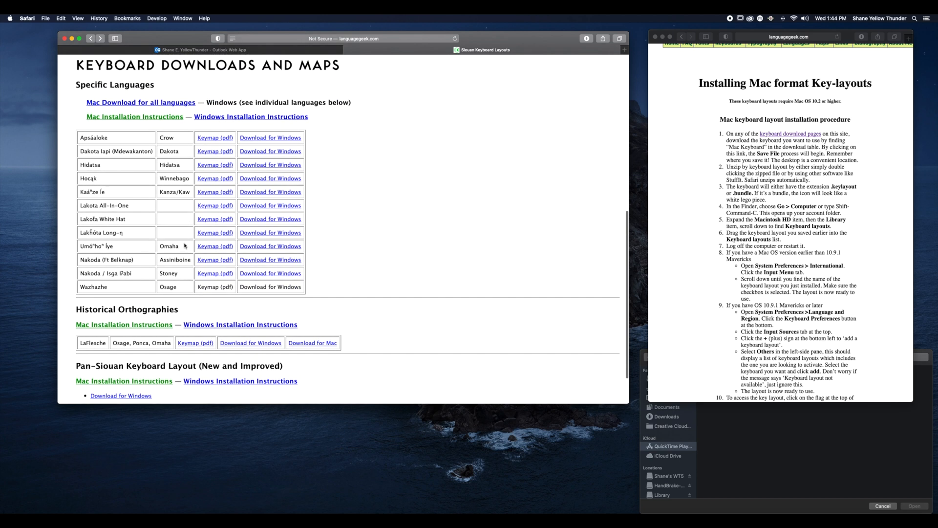
scroll(188, 246, up, 2)
scroll(310, 249, down, 4)
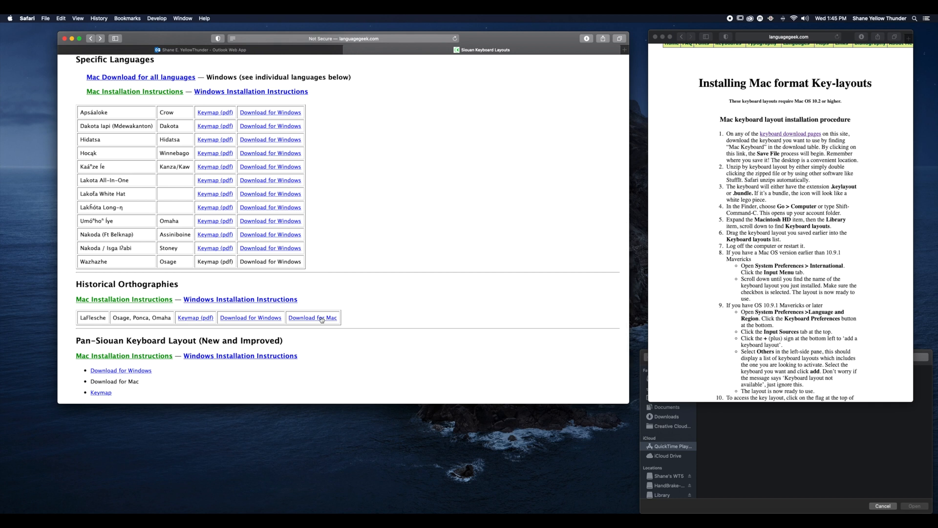
click(322, 318)
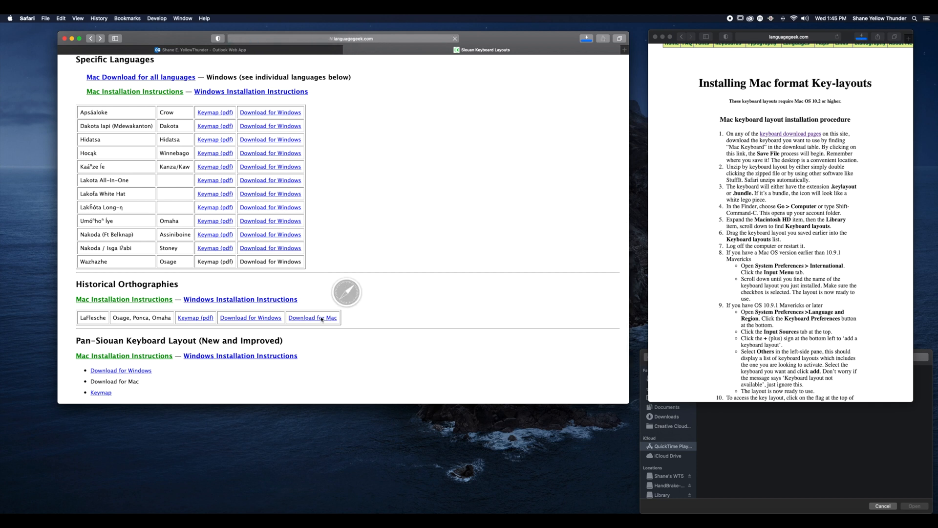
Step: Place the most recently downloaded Mac_SiouanHistoric.bundle on the desktop and clear the browser's download list
click(586, 38)
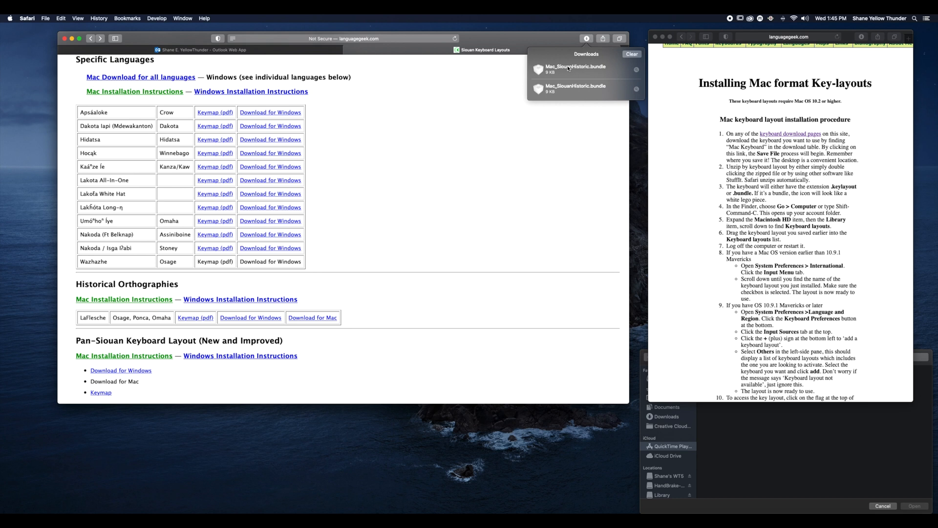
drag(568, 68, 548, 442)
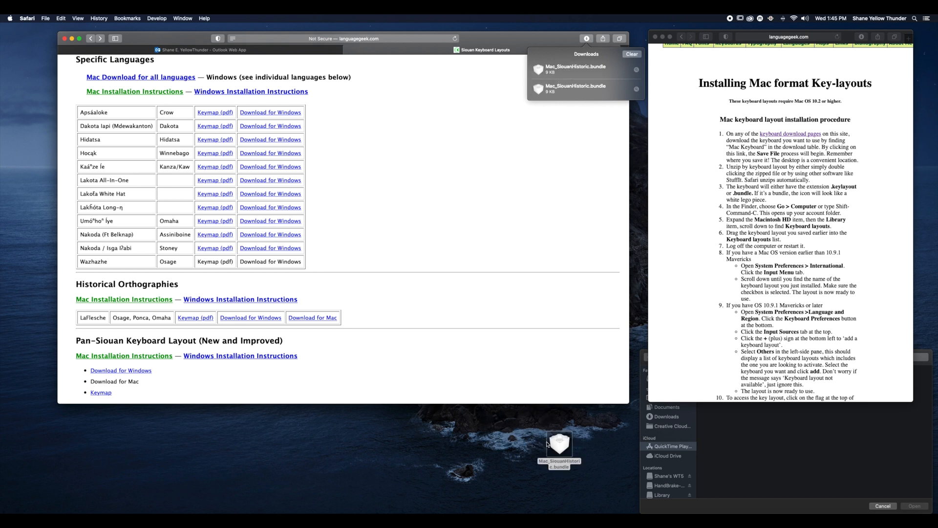
click(632, 55)
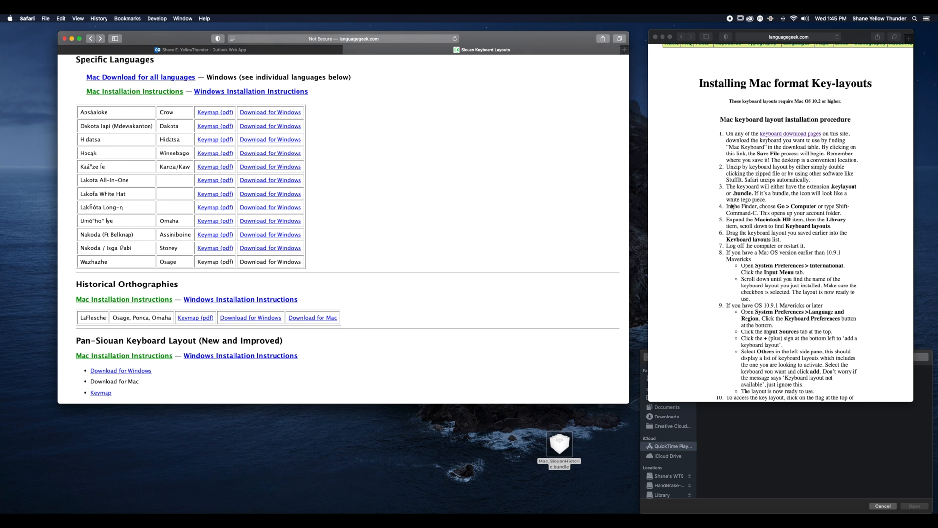
Step: Switch to Finder, go to the Computer location, and display the IMAC drive's Library folder as a list
scroll(736, 208, down, 1)
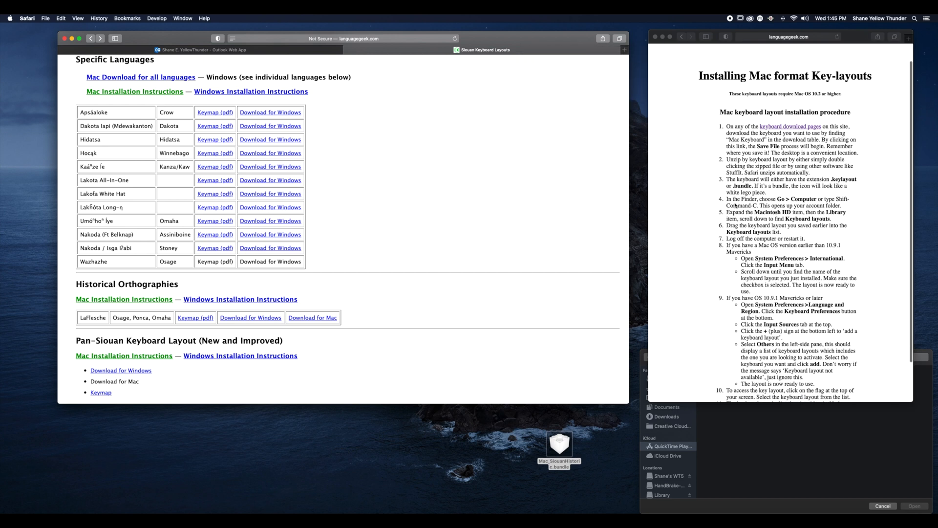
scroll(771, 200, right, 1)
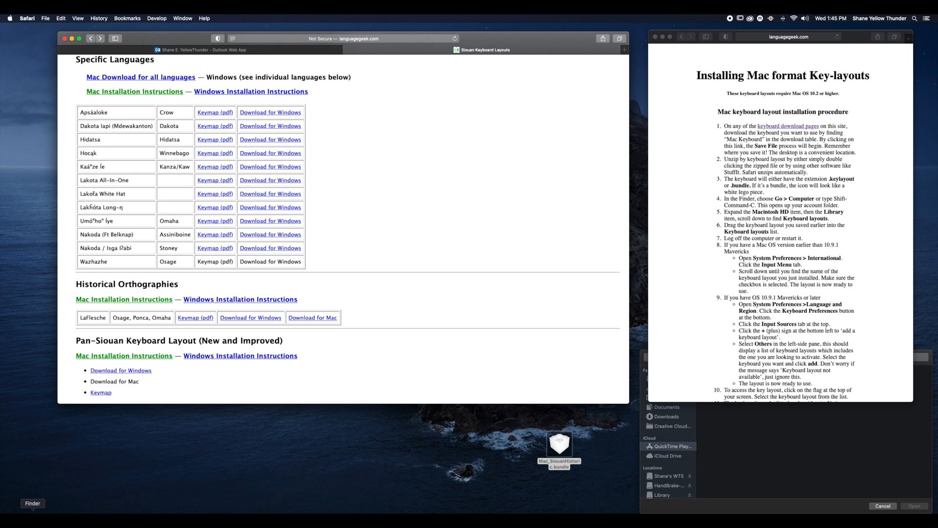
click(32, 519)
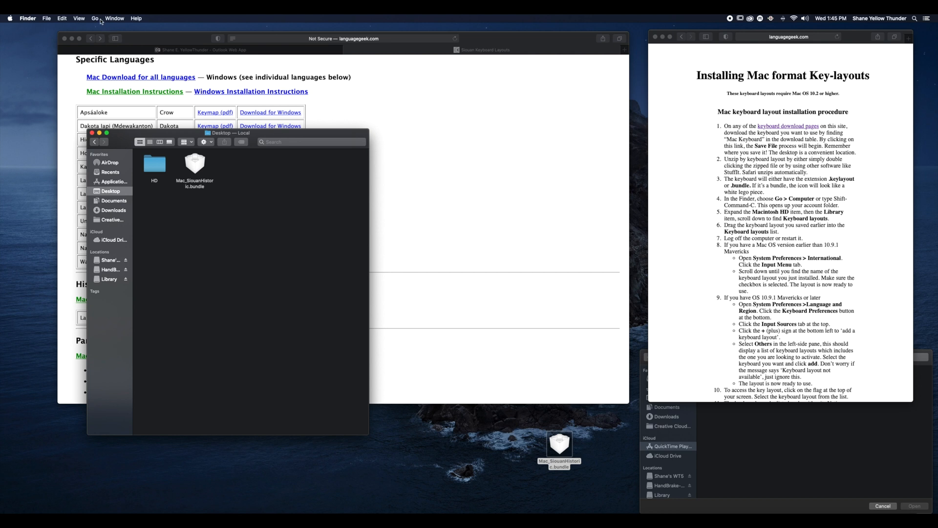
click(96, 19)
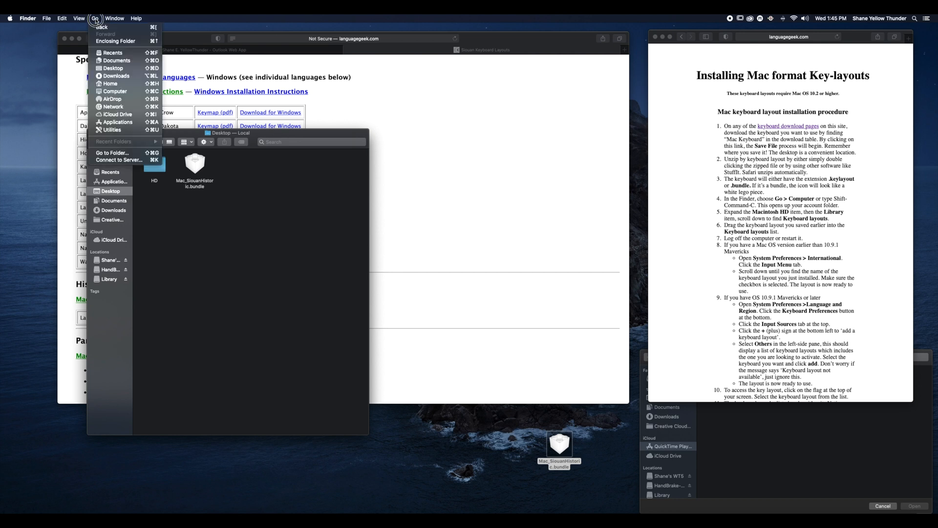
click(108, 93)
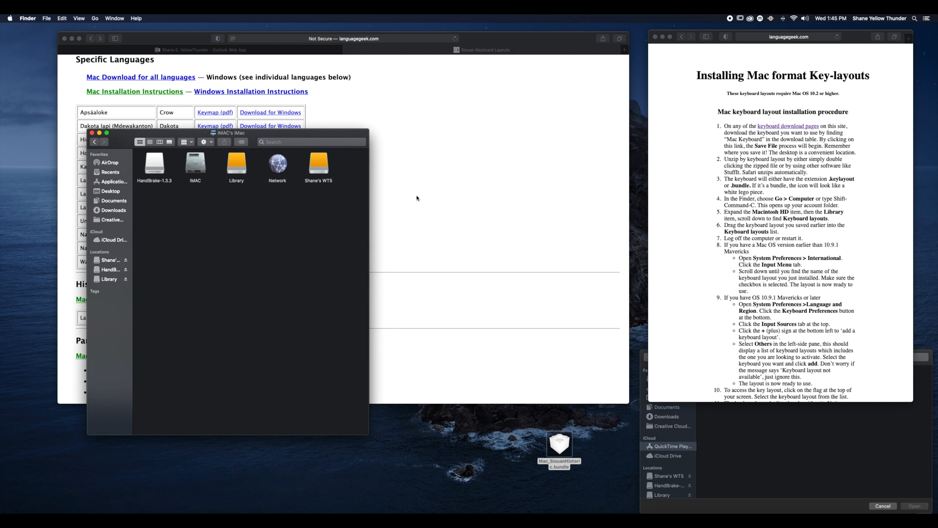
double_click(196, 166)
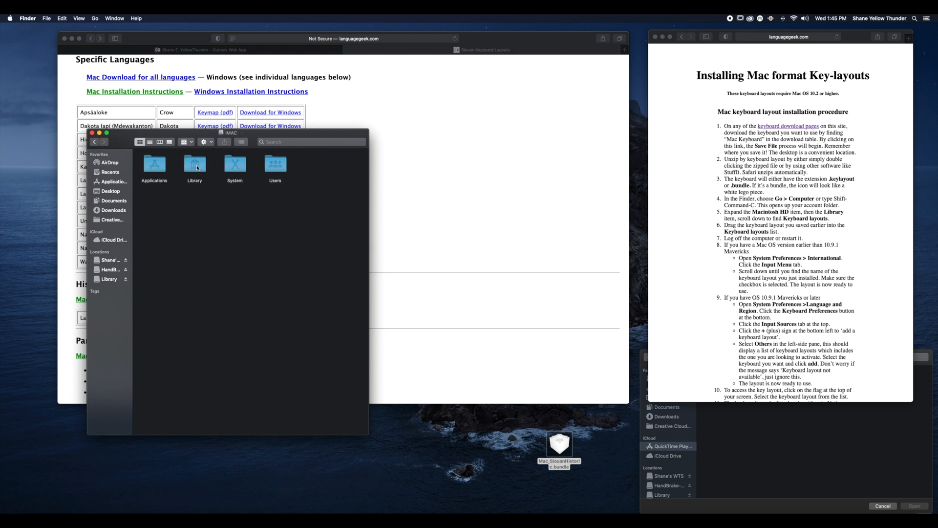
double_click(196, 166)
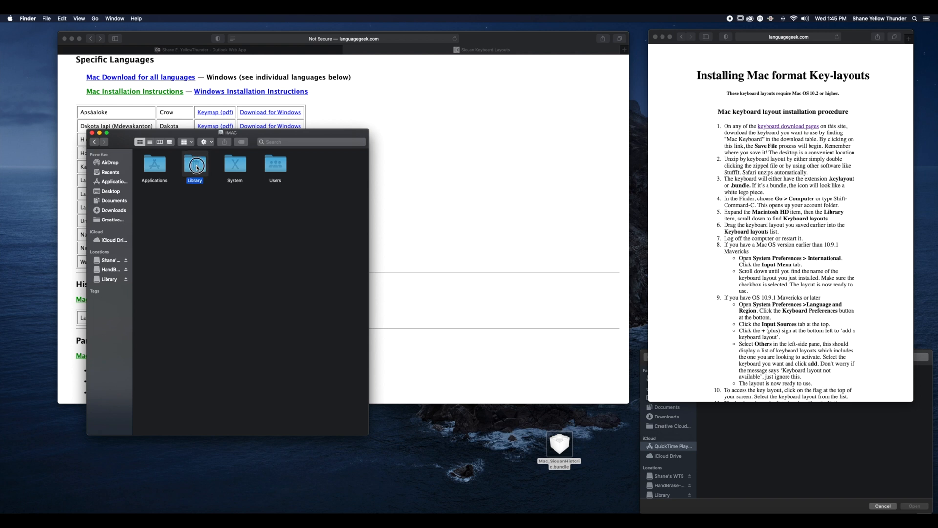
click(150, 142)
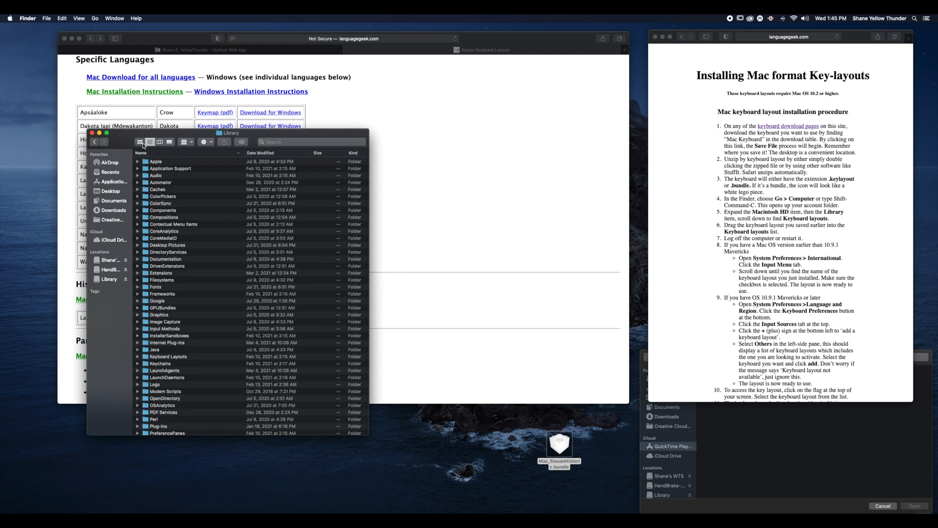
Step: Open the Keyboard Layouts folder inside the IMAC drive's Library folder
scroll(179, 233, down, 1)
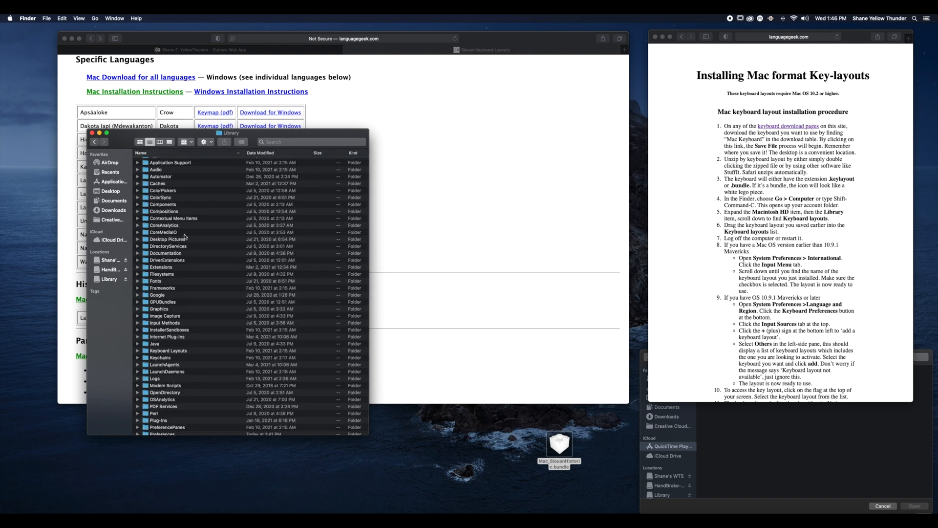
scroll(184, 236, down, 4)
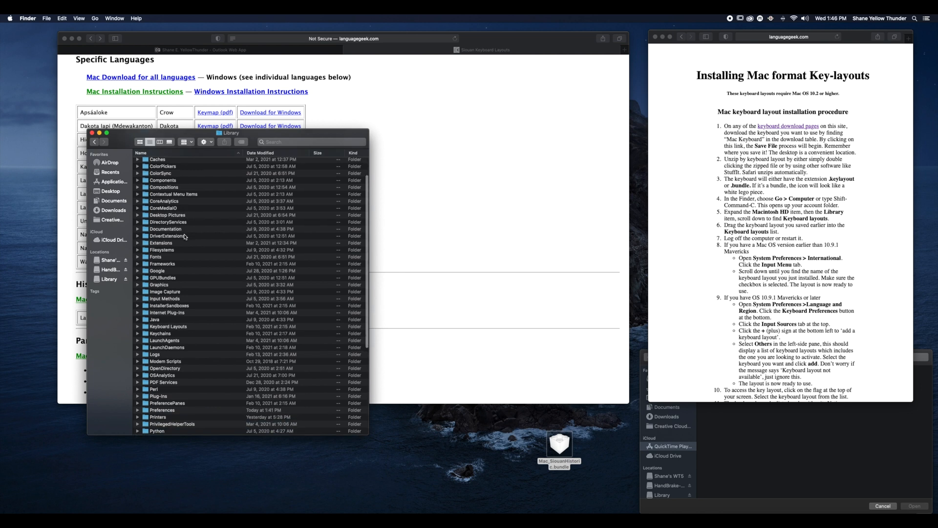
scroll(183, 242, down, 1)
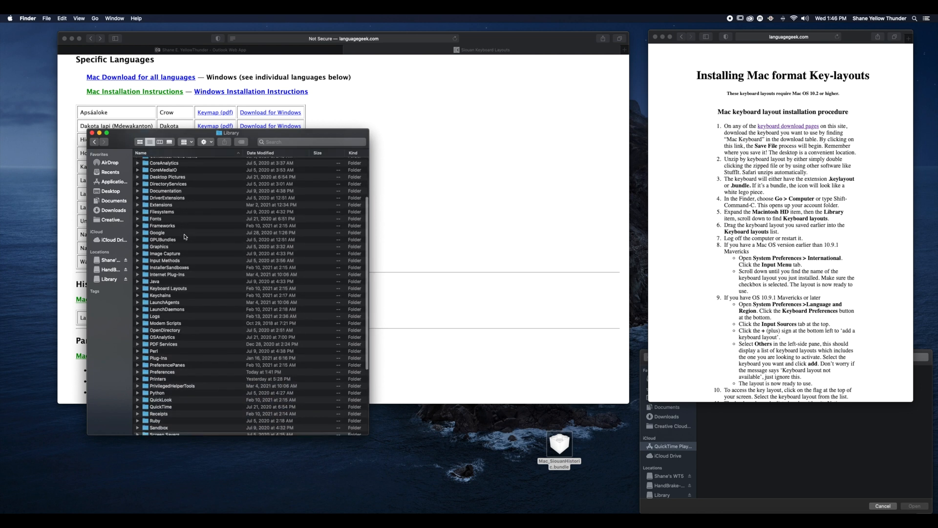
double_click(165, 280)
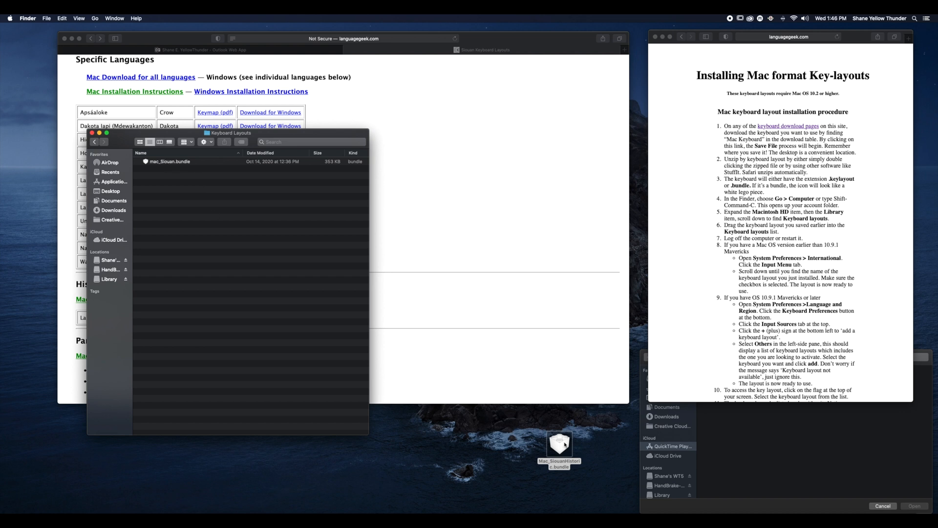
Step: Try to move Mac_SiouanHistoric.bundle from the desktop into the Keyboard Layouts folder, and close the folder window
drag(565, 445, 322, 360)
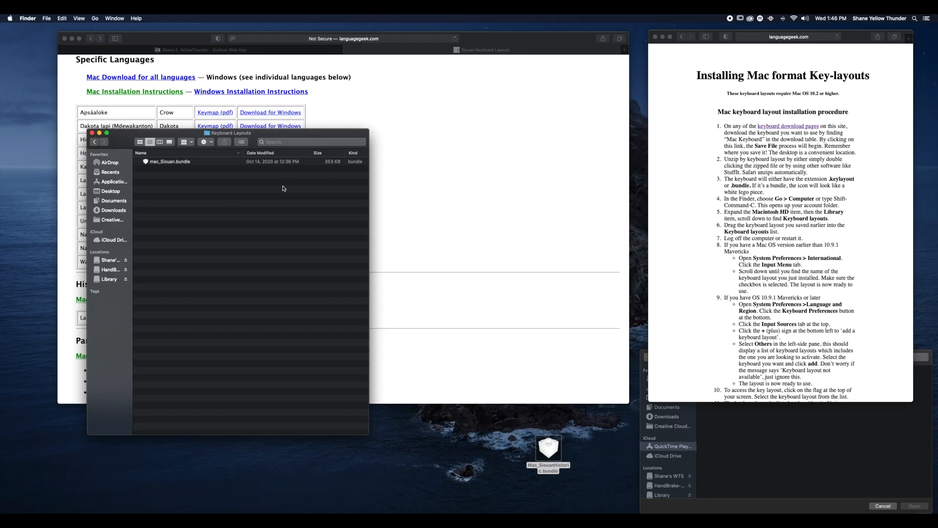
click(91, 133)
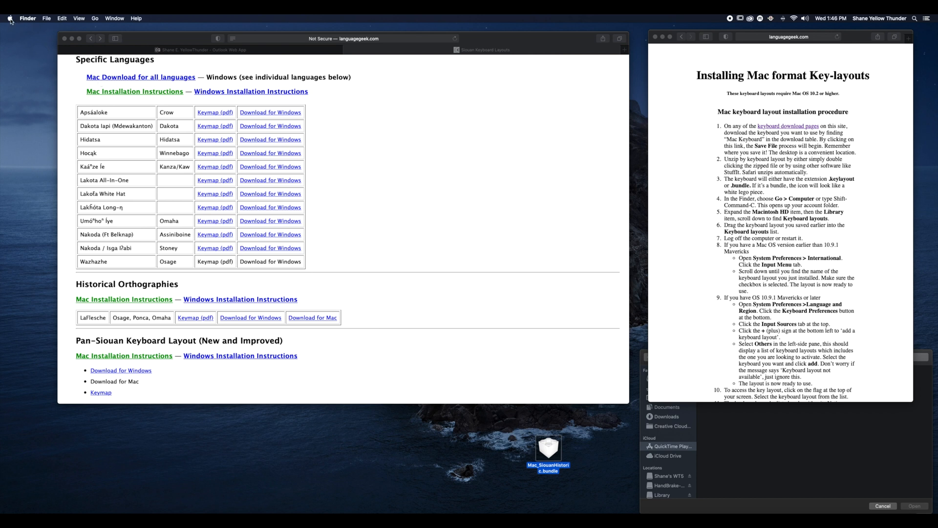
Step: Consult the remaining Mac installation instructions and open the keyboard input sources through the Language & Region settings in System Preferences
click(10, 19)
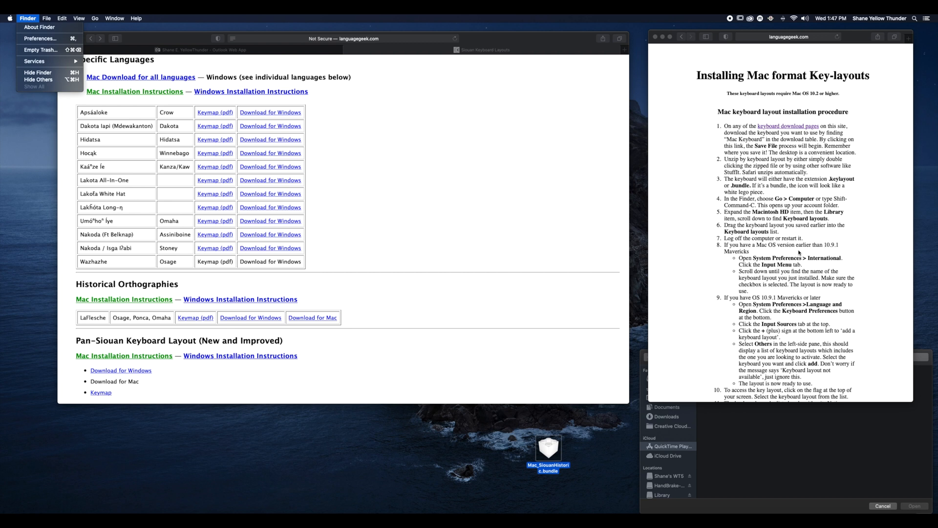
scroll(756, 295, down, 3)
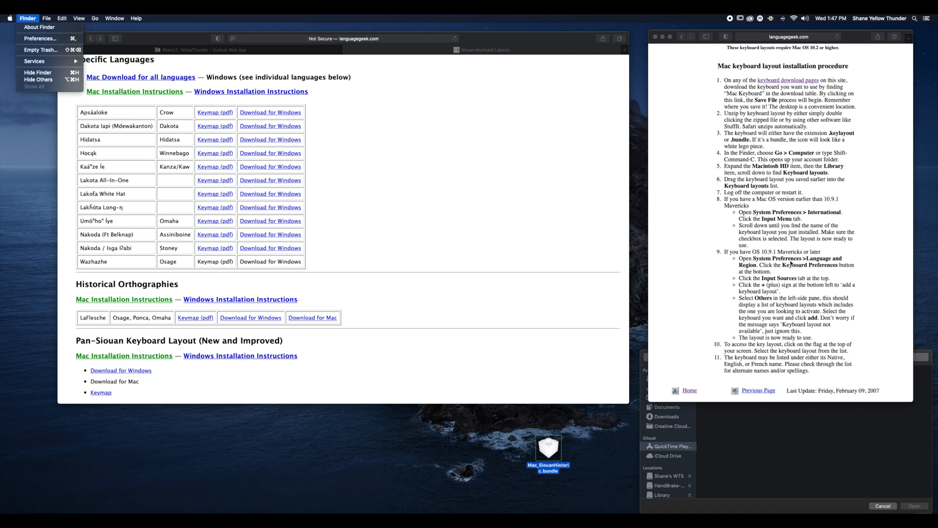
mouse_move(10, 18)
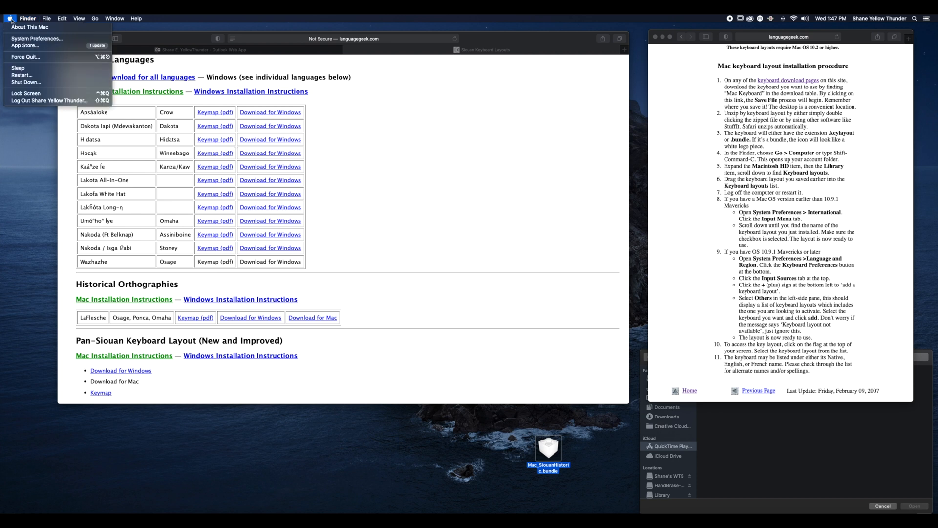
click(16, 39)
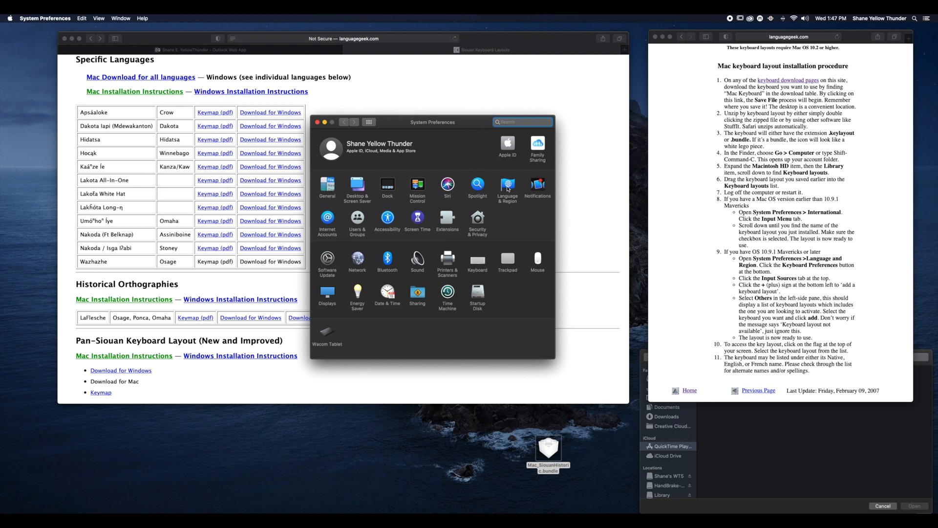
click(507, 189)
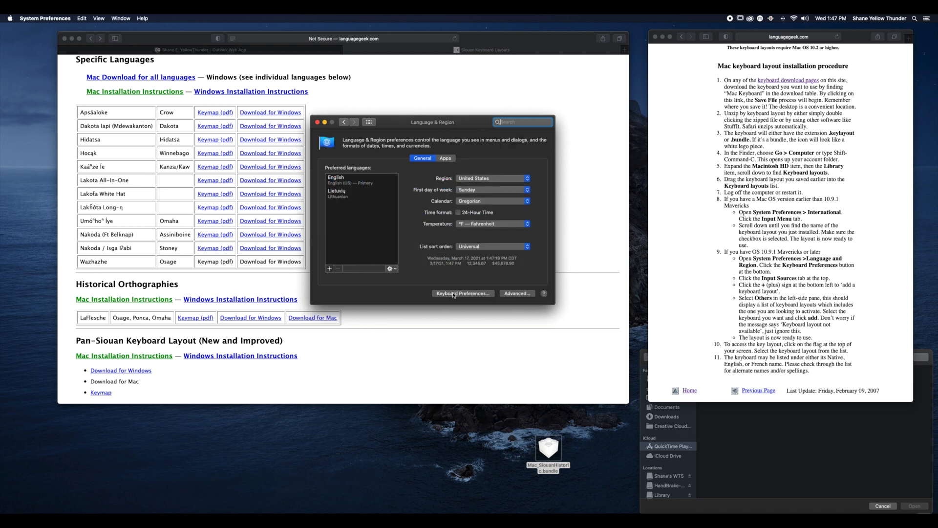
click(454, 293)
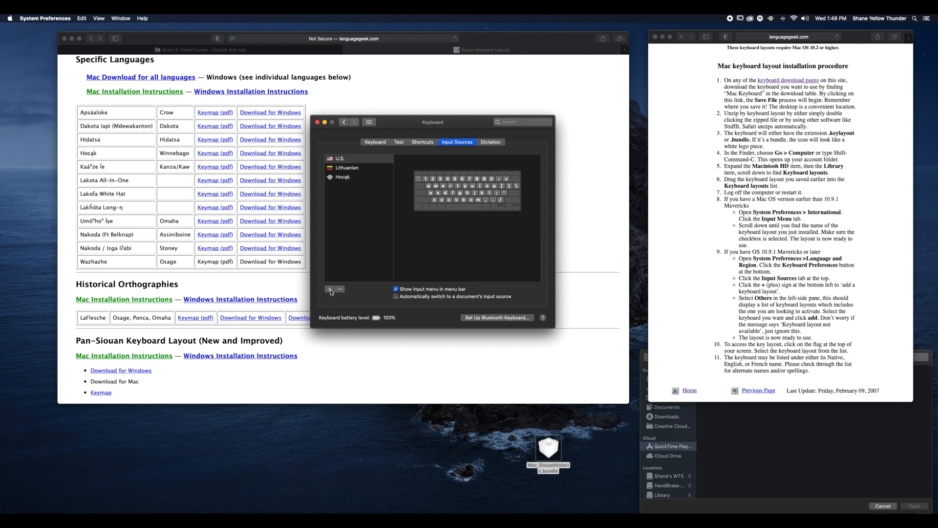
Step: Browse the Others category of addable input sources for the Siouan layouts, including Hocąk, and quit System Preferences without adding one
click(329, 290)
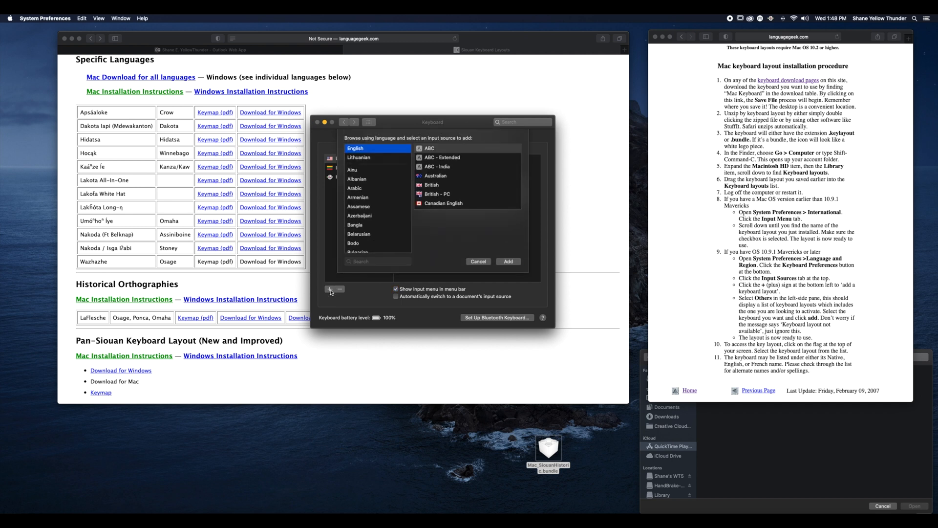
scroll(384, 236, down, 20)
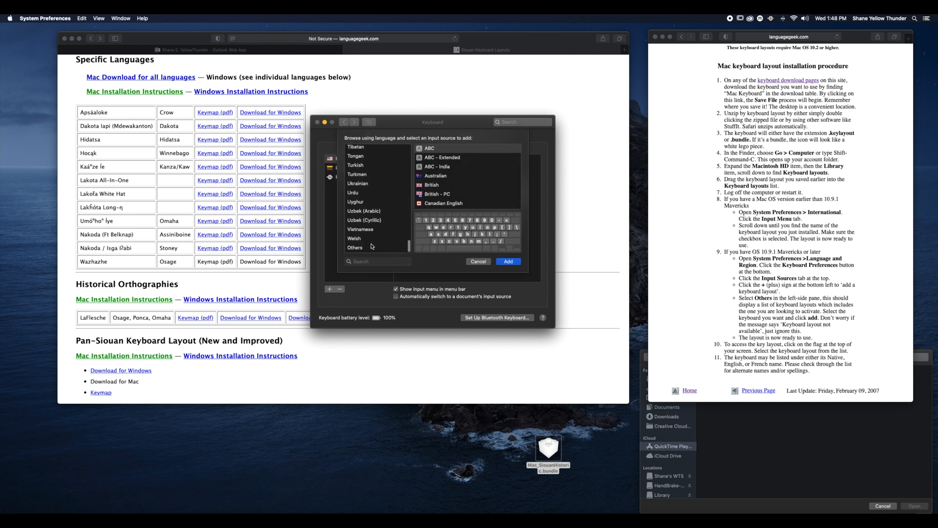
click(359, 247)
scroll(439, 185, up, 2)
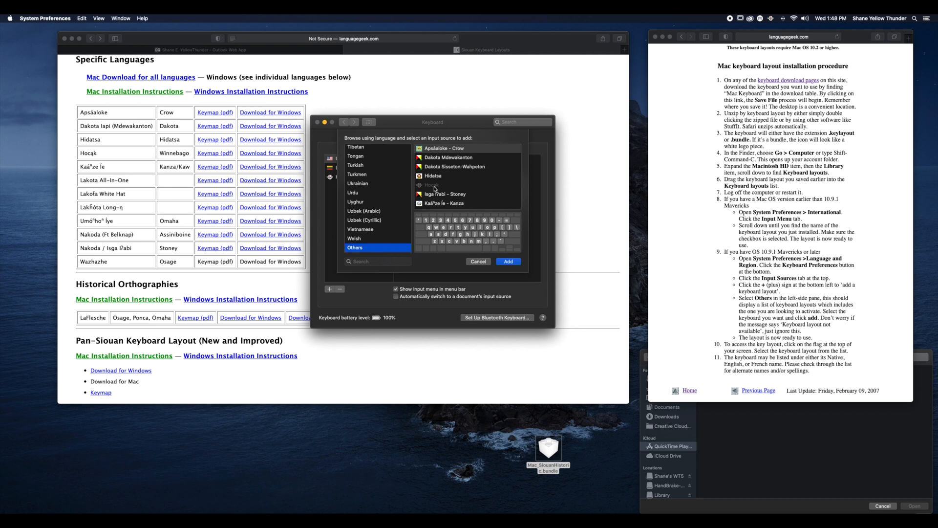
click(435, 189)
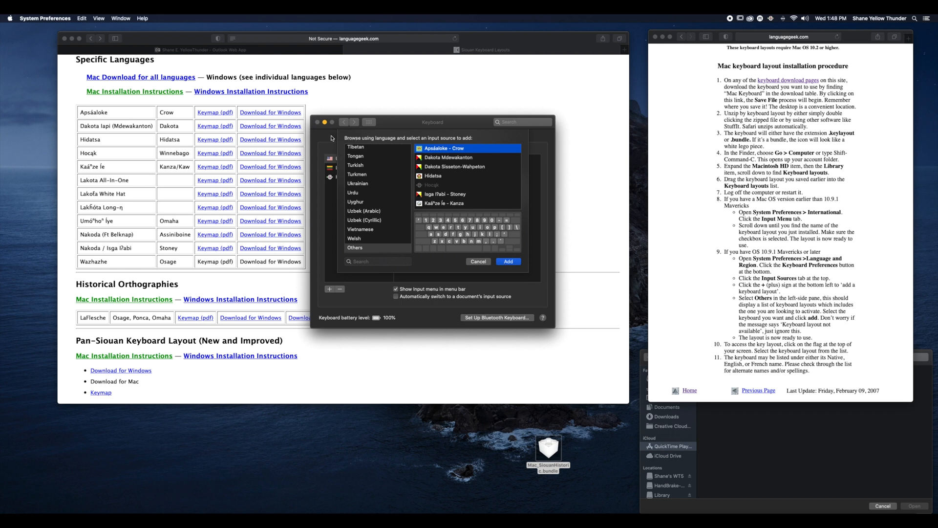
key(super+q)
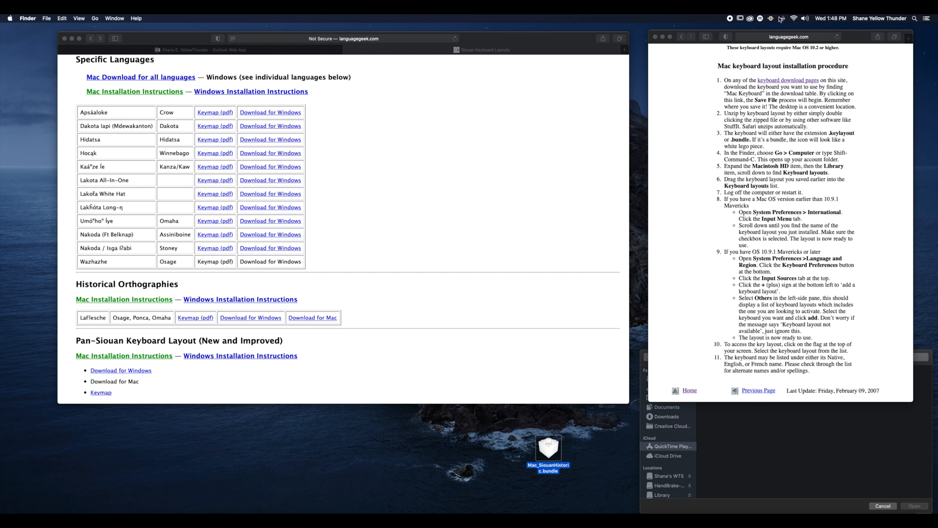
Step: Switch the keyboard input source to U.S. and back to Hocąk
click(772, 19)
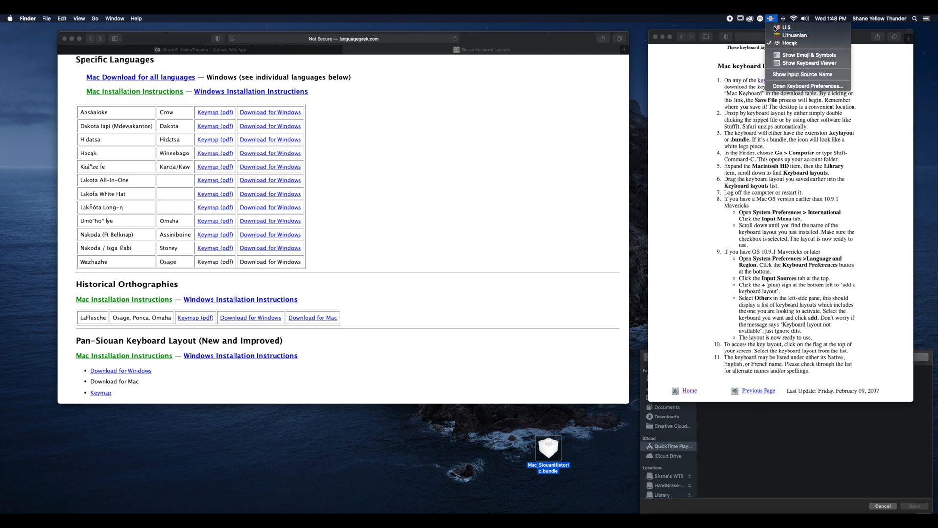
click(785, 28)
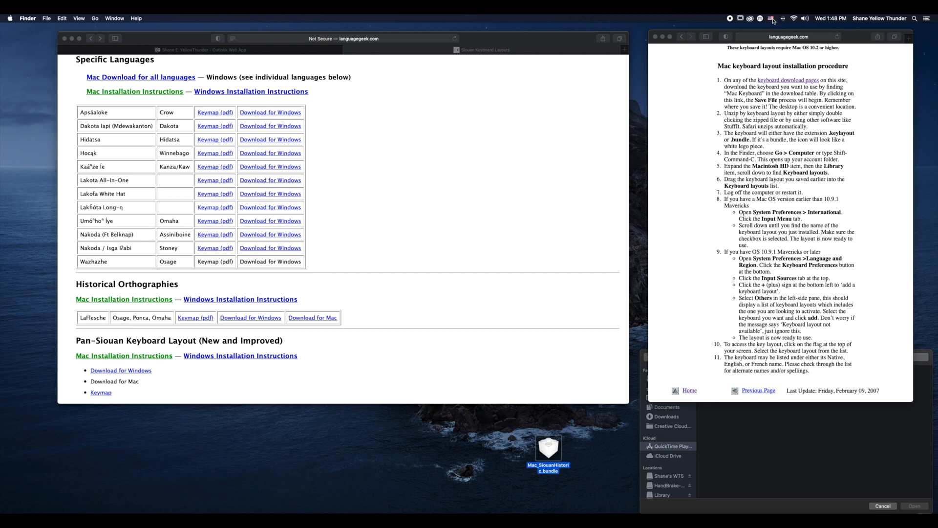
click(773, 20)
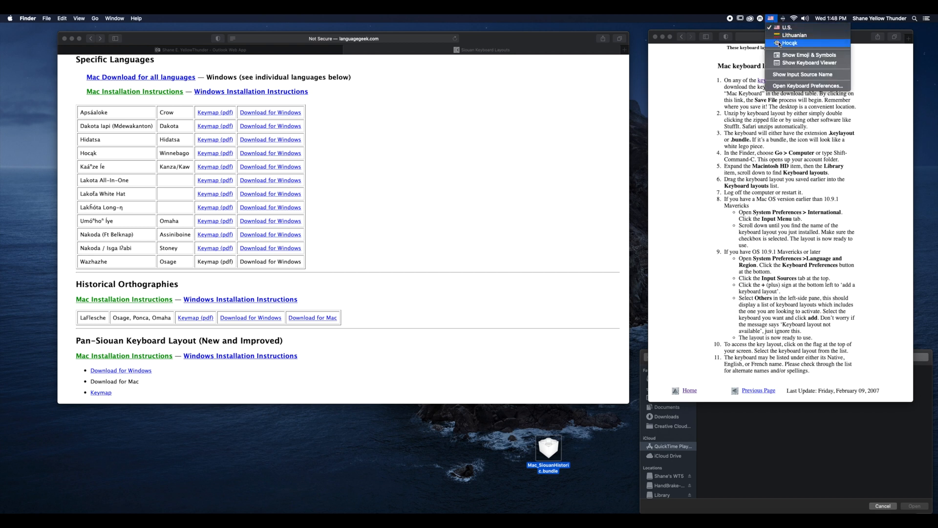
click(779, 44)
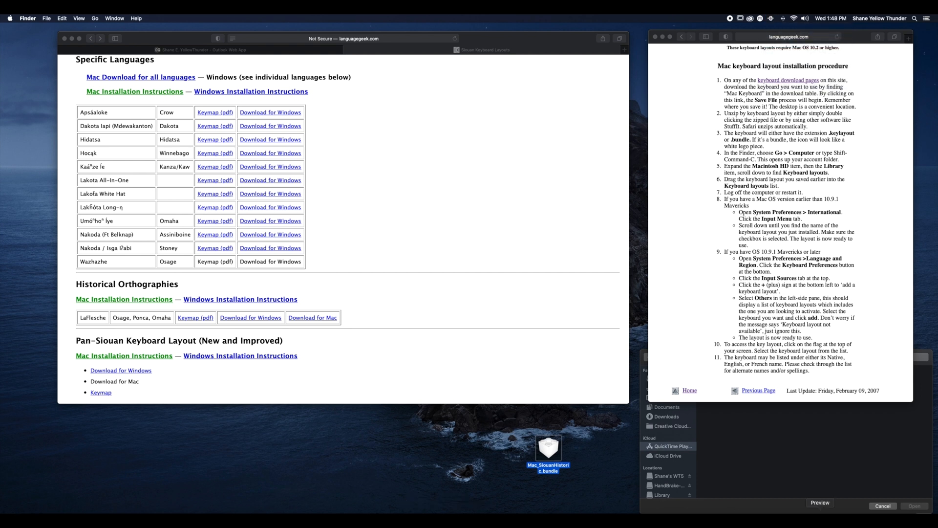
Step: Switch to Pages and enter the Hocąk characters "Ą š" in the blank document
click(881, 520)
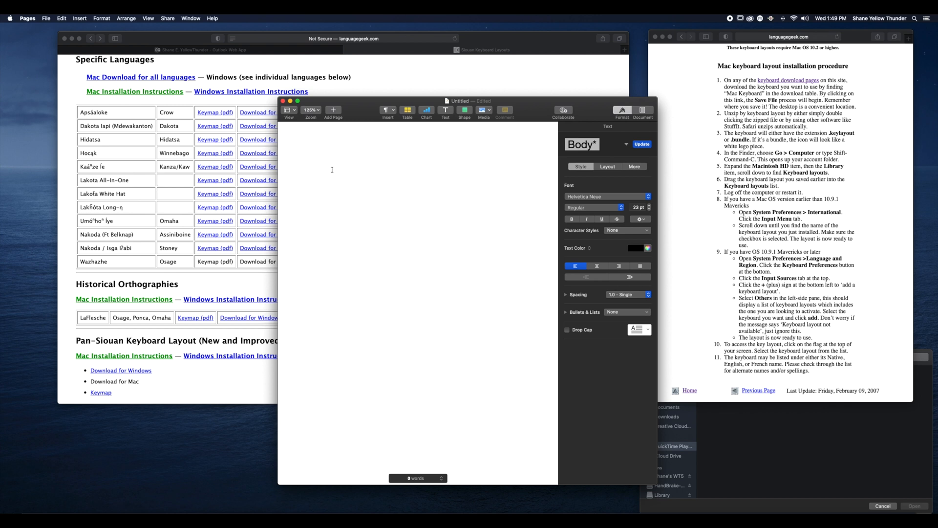
text(A)
text(š)
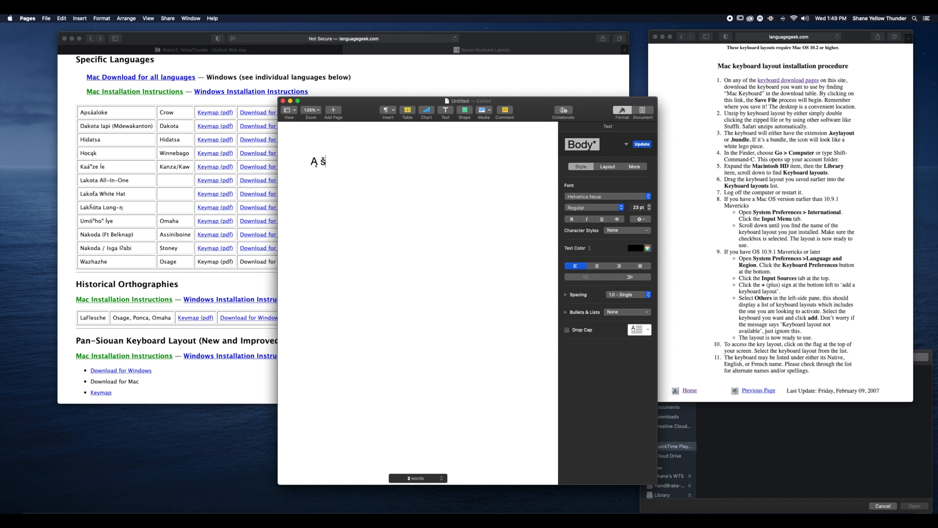